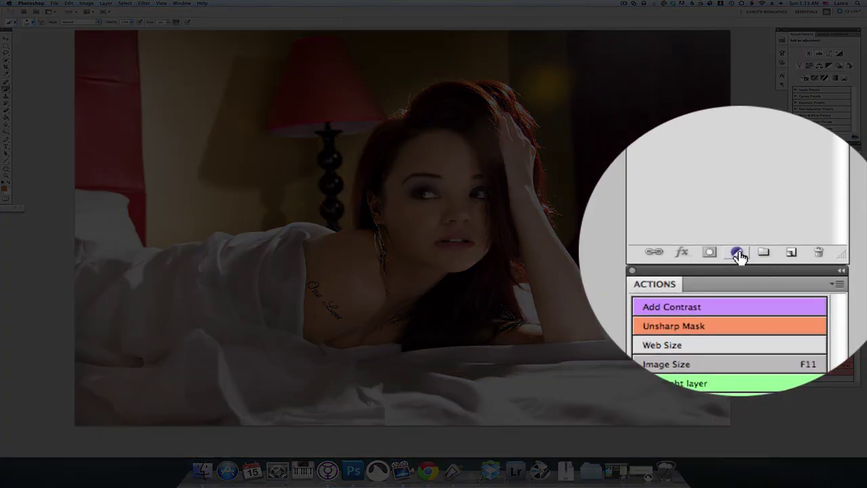
- Add a Black & White adjustment layer with default settings and a Curves adjustment layer above it
click(738, 252)
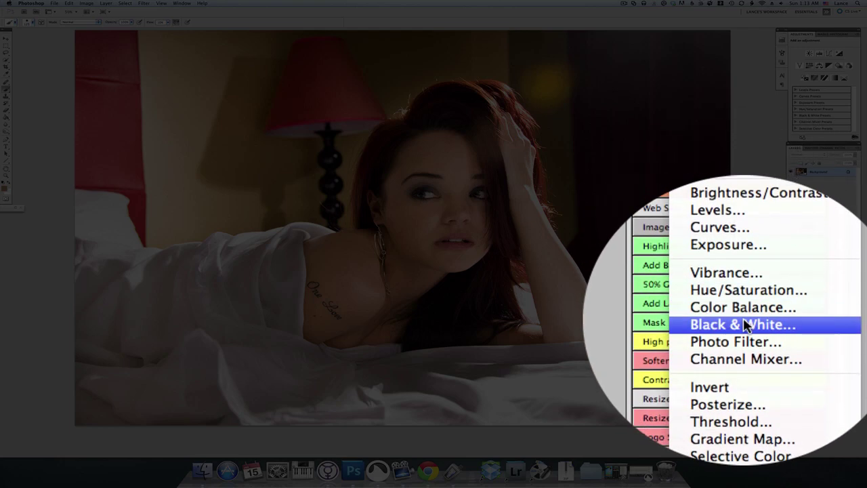
click(743, 324)
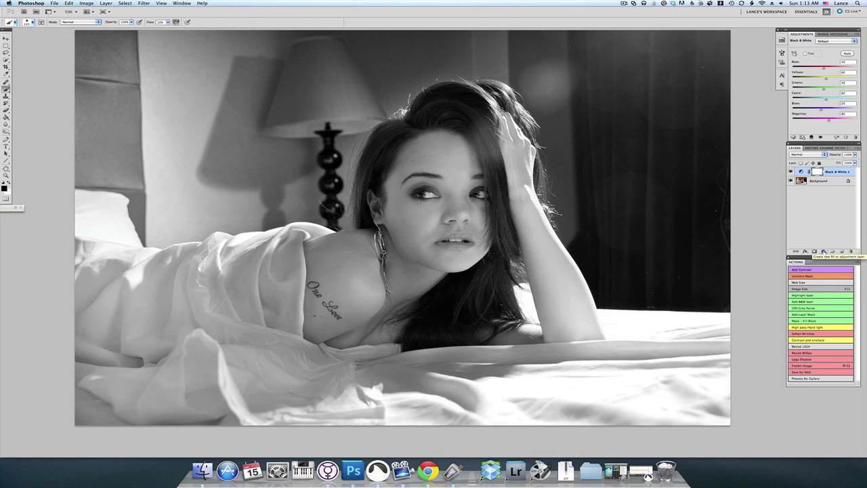
click(823, 251)
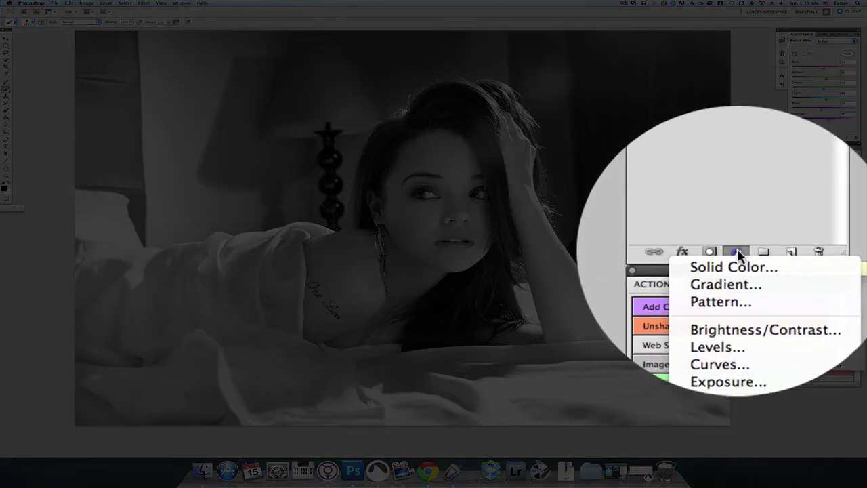
click(719, 364)
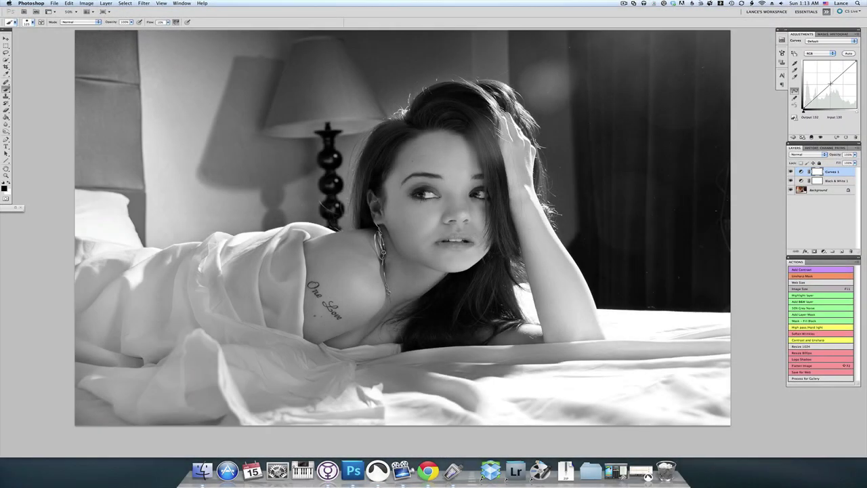
- Bend the curve upward to brighten the midtones, with a shadow point at input 41, output 55
drag(830, 84, 807, 98)
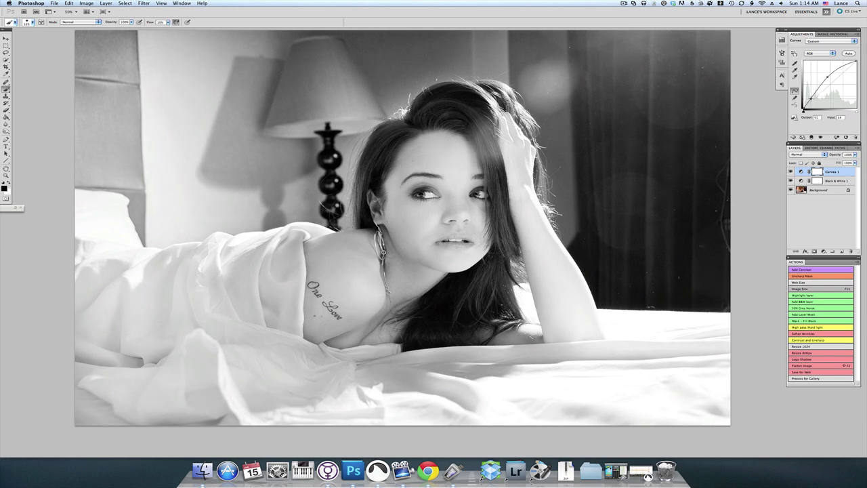
click(826, 77)
drag(826, 76, 826, 78)
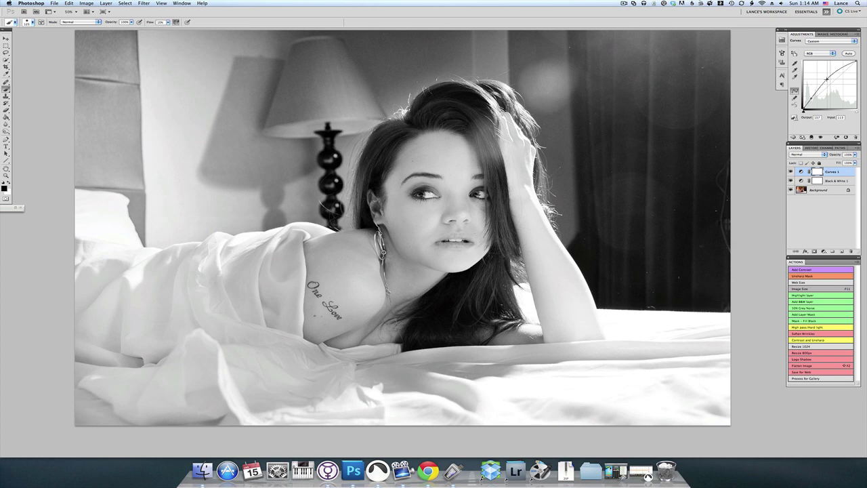
drag(826, 78, 812, 107)
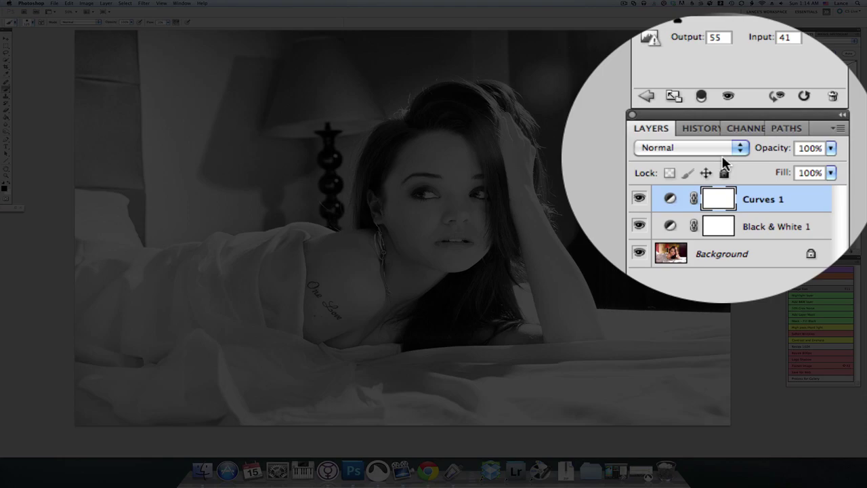
- Invert the Curves layer's mask to black and paint white over both eyes to brighten only them
key(ctrl+i)
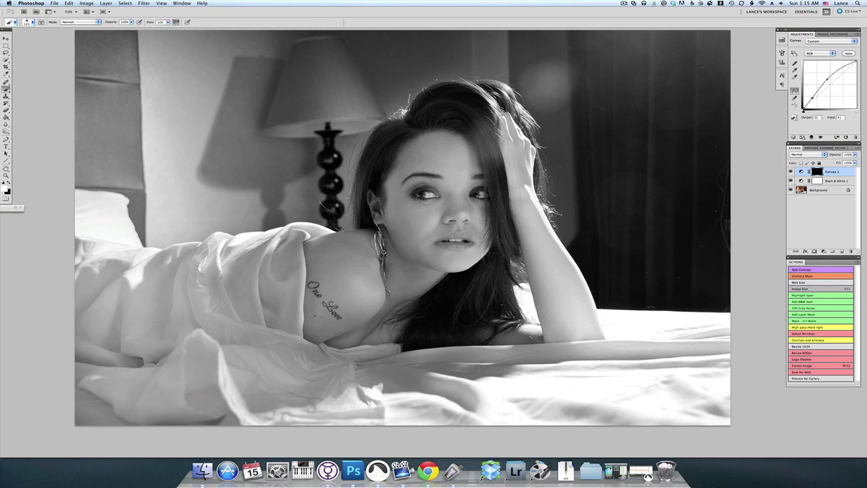
click(425, 198)
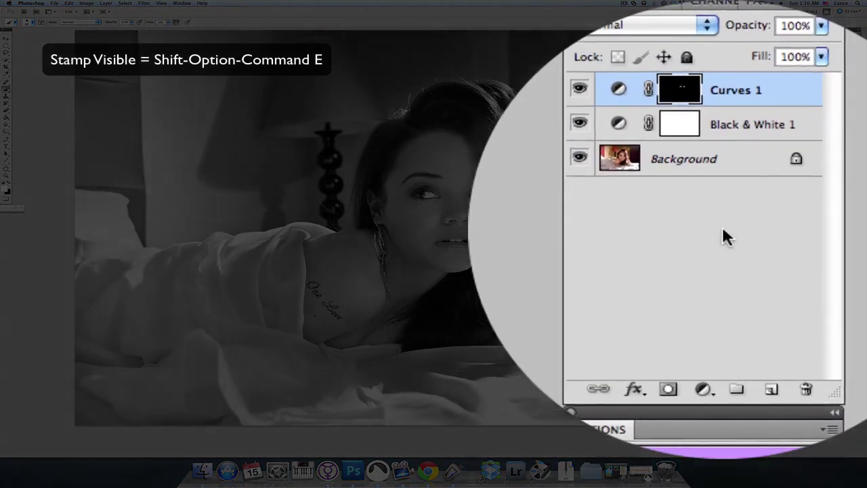
- Stamp all visible layers into a new layer and rename it Screen
key(super+shift+alt+e)
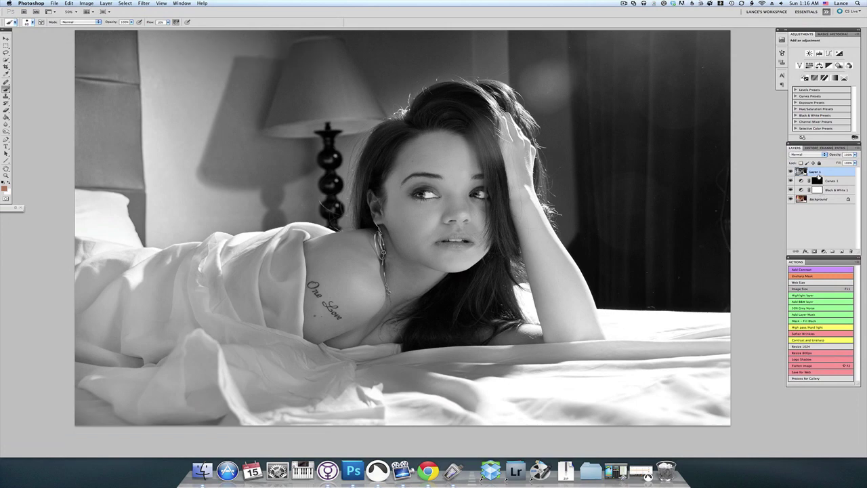
double_click(814, 172)
key(Return)
- Stamp the visible layers into a second new layer and name it Multiply
key(super+alt+shift+e)
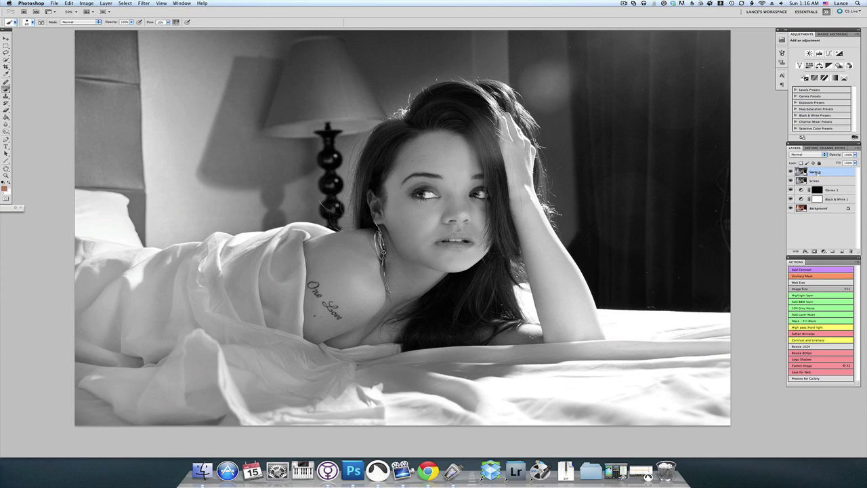
text(Mul)
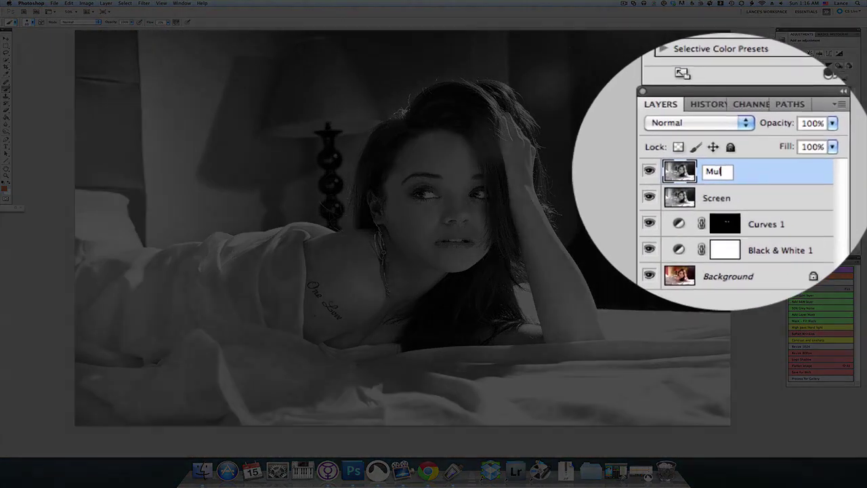
text(tiply)
key(Return)
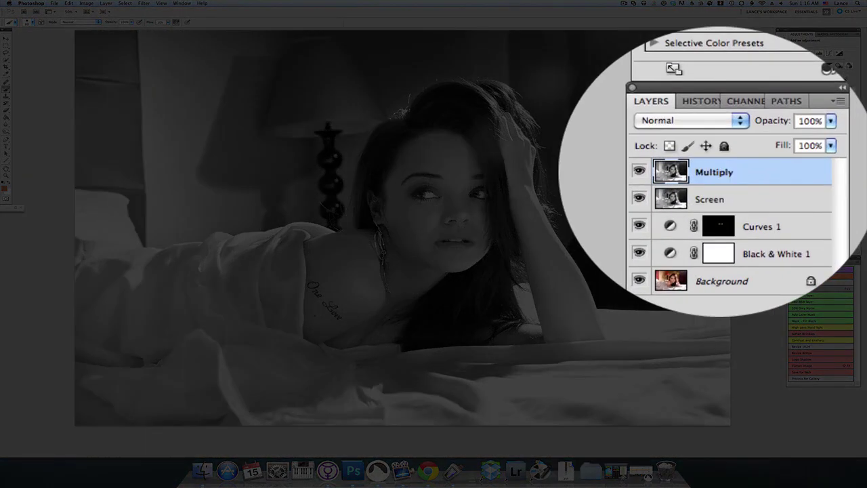
- Set the Screen layer's blending mode to Screen and the Multiply layer's blending mode to Multiply
click(731, 200)
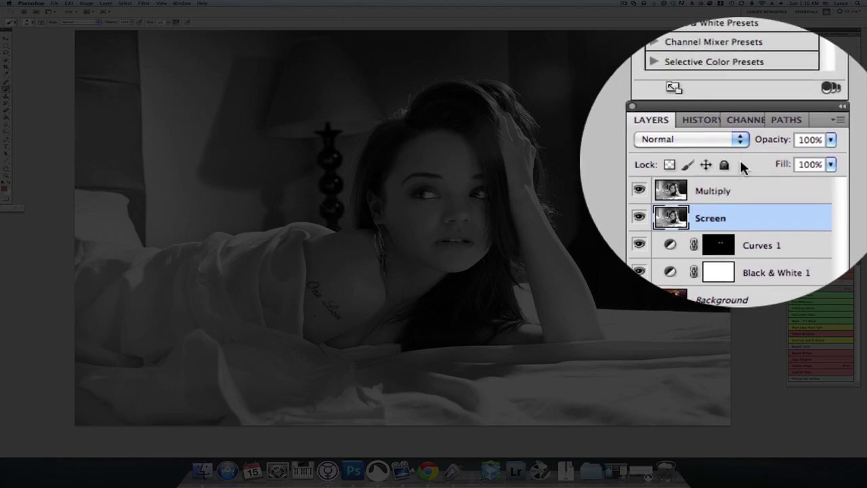
click(740, 155)
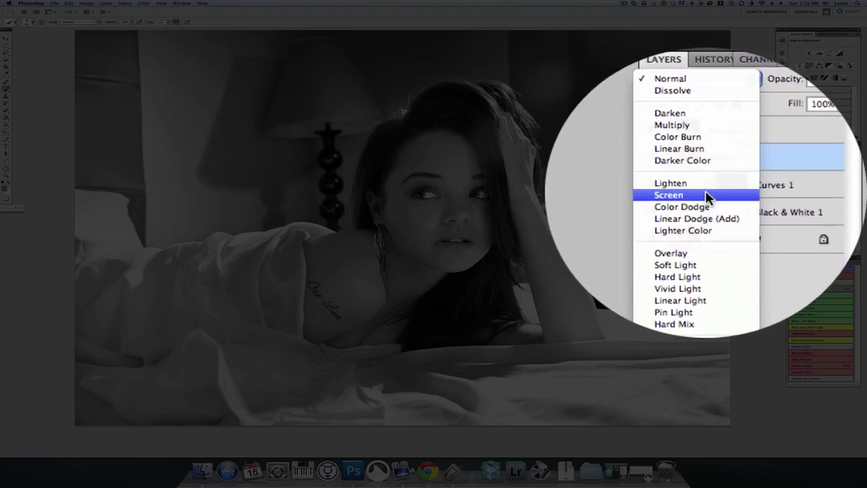
click(705, 194)
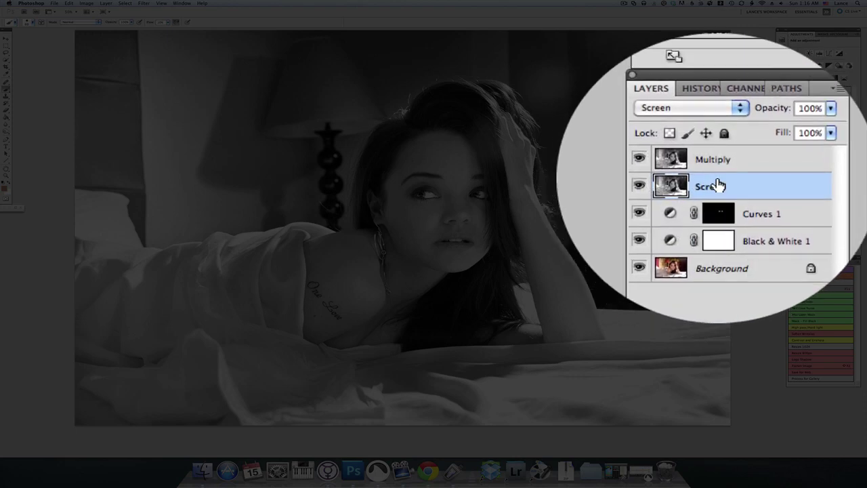
click(720, 177)
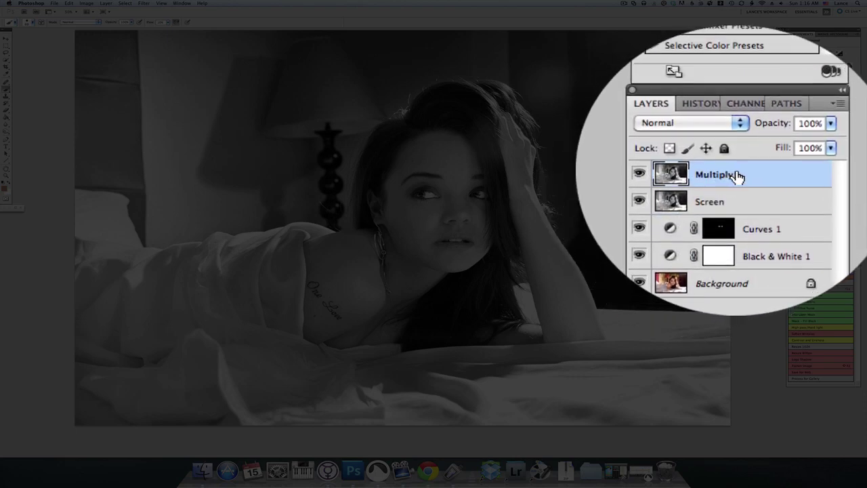
click(739, 159)
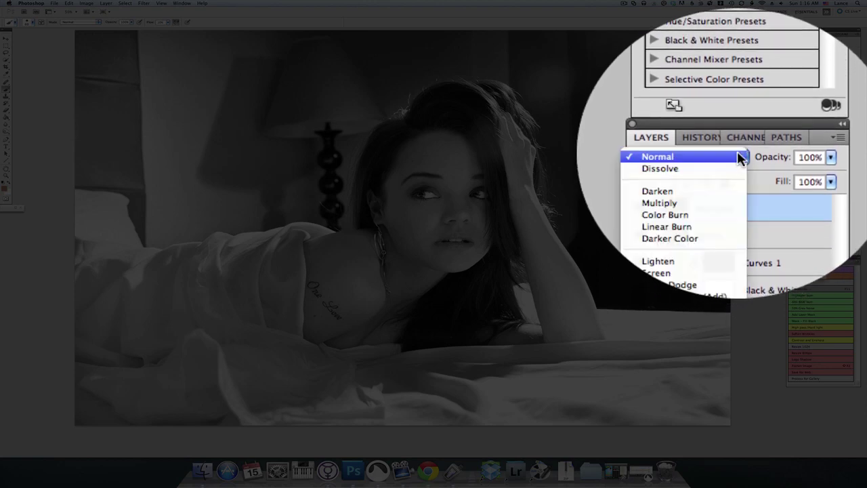
click(654, 170)
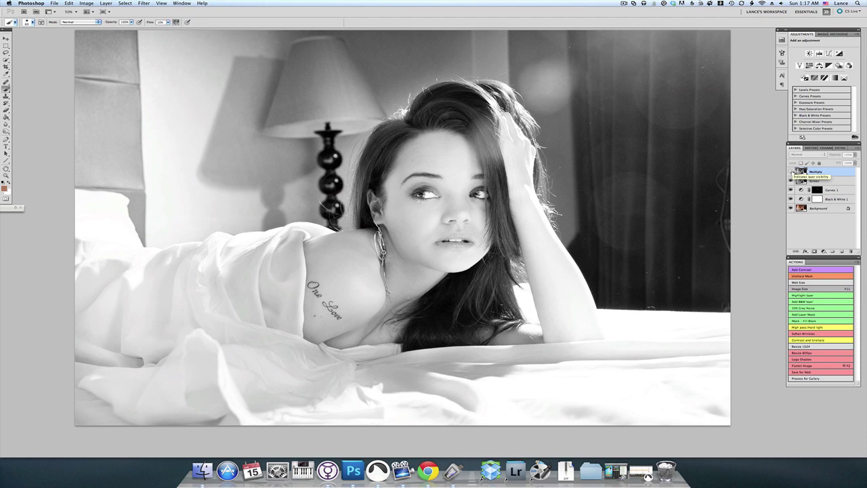
- Compare the photo with the Multiply and Screen layers individually hidden and shown
click(790, 171)
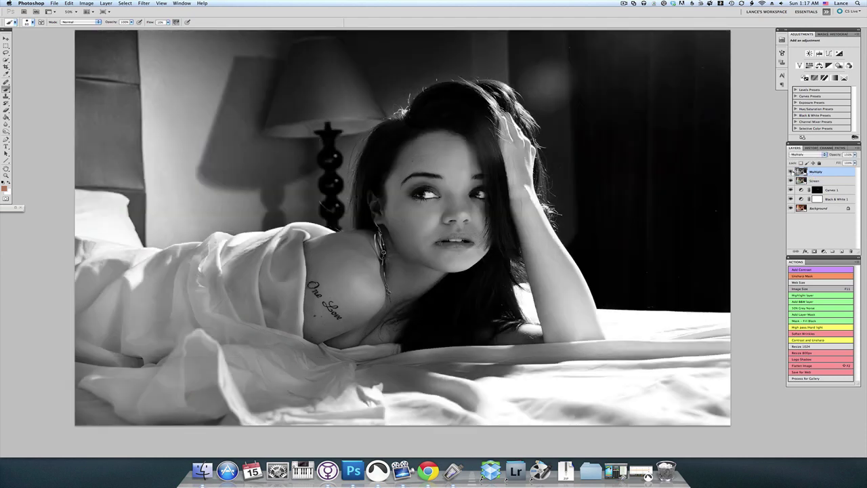
click(790, 181)
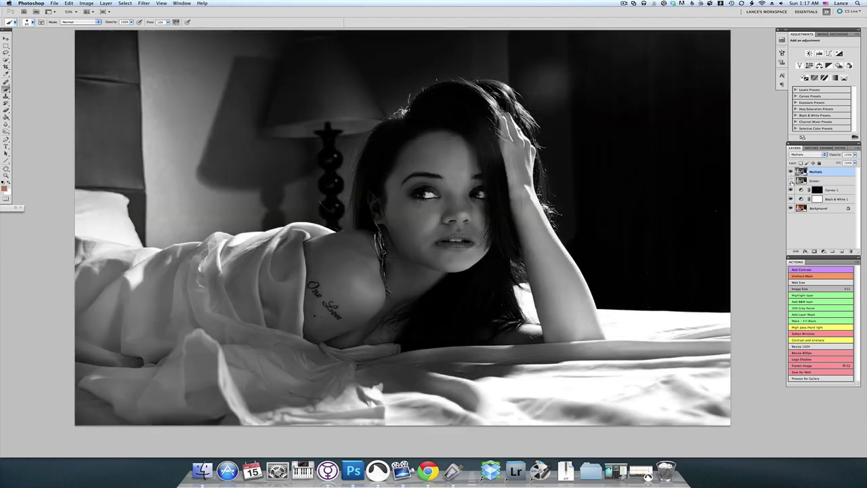
click(790, 181)
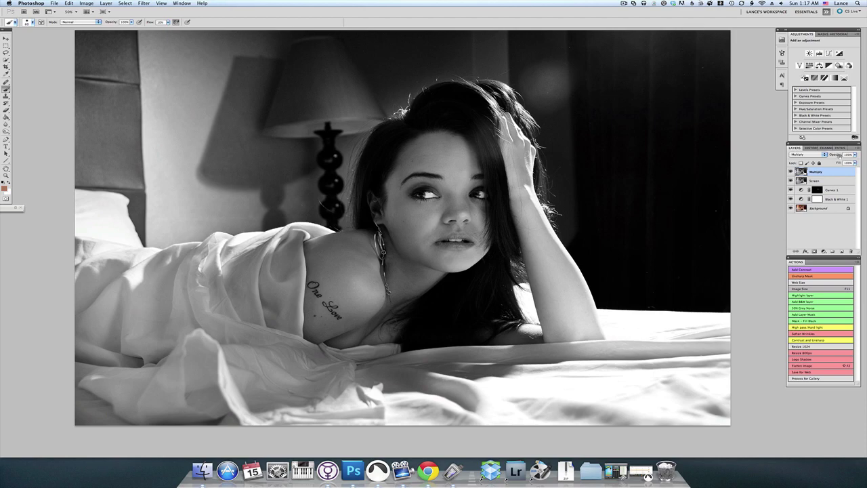
- Lower the Multiply layer's opacity to 50%
drag(839, 155, 837, 155)
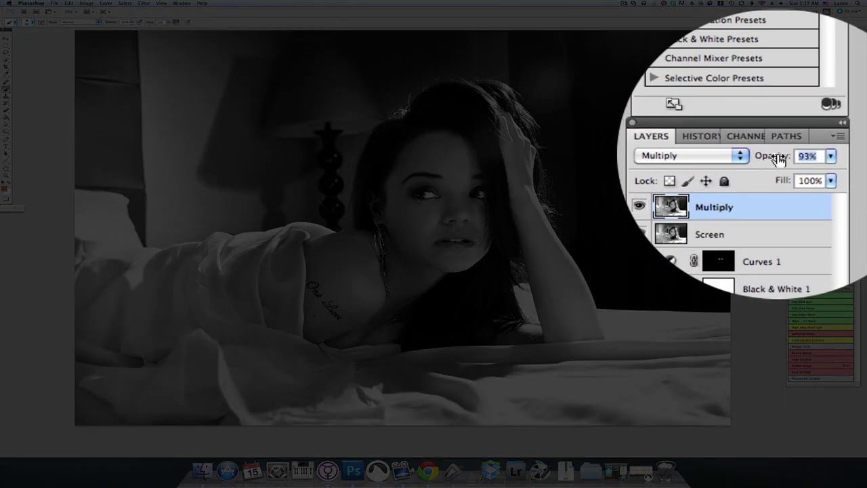
drag(779, 158, 757, 158)
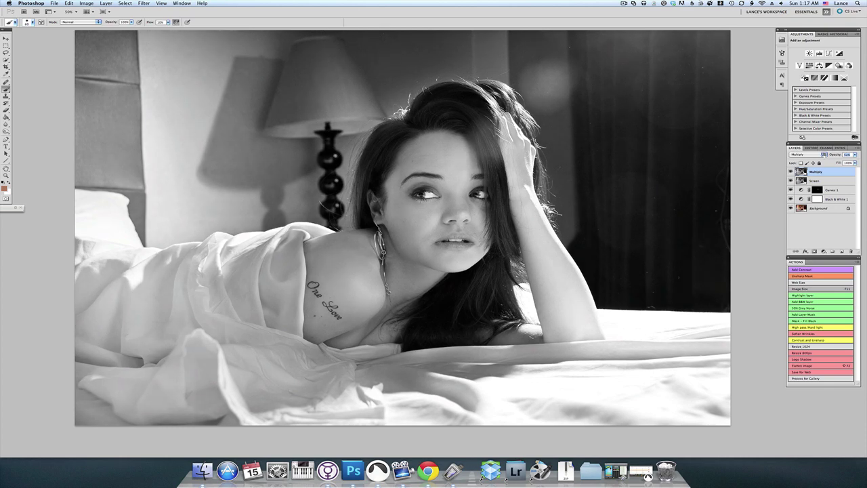
key(Return)
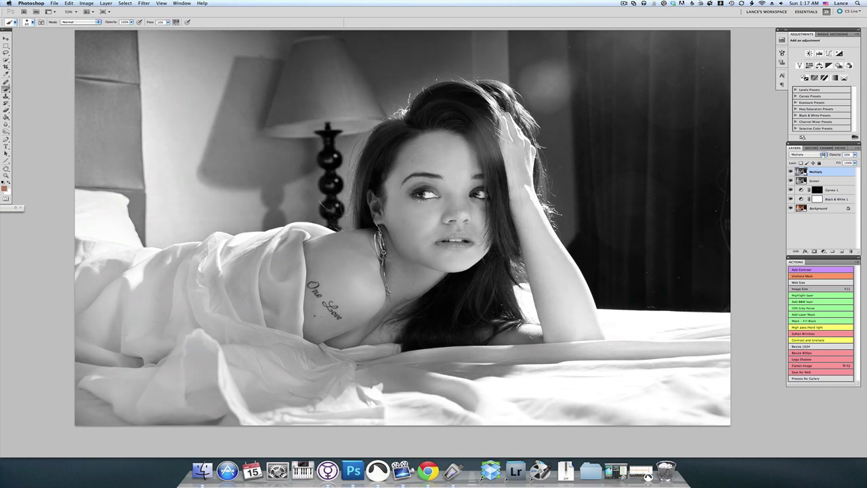
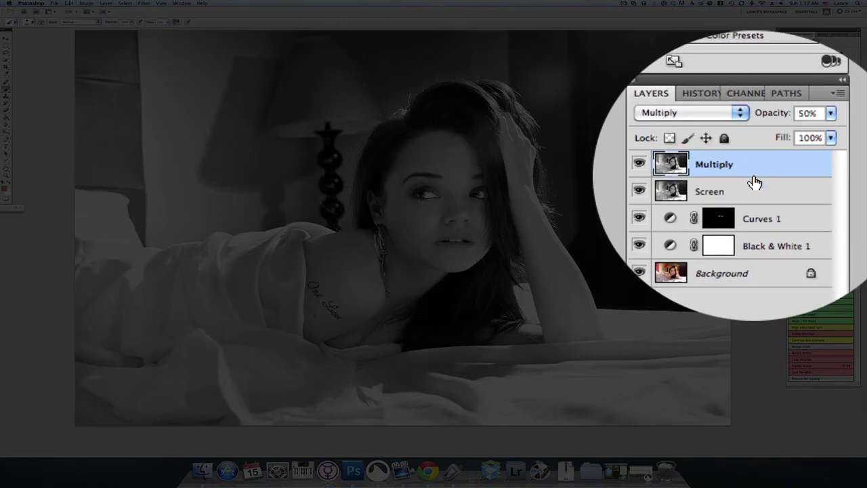
- Add a white layer mask to both the Multiply layer and the Screen layer
click(710, 254)
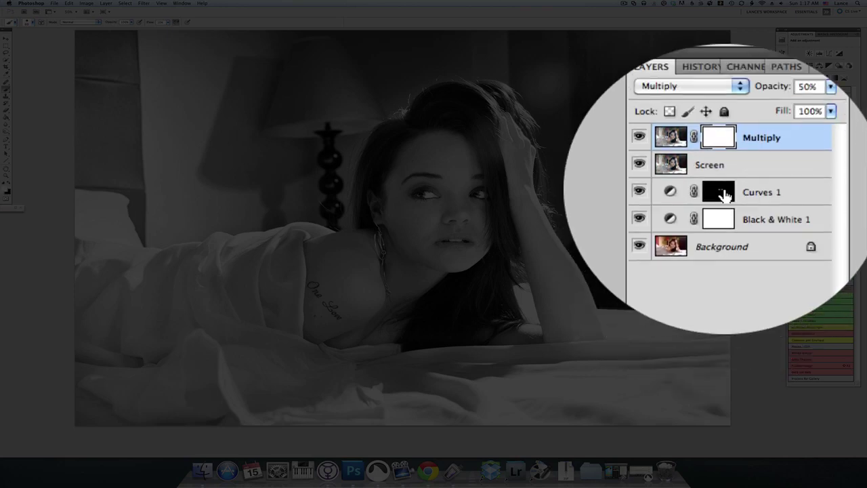
click(726, 186)
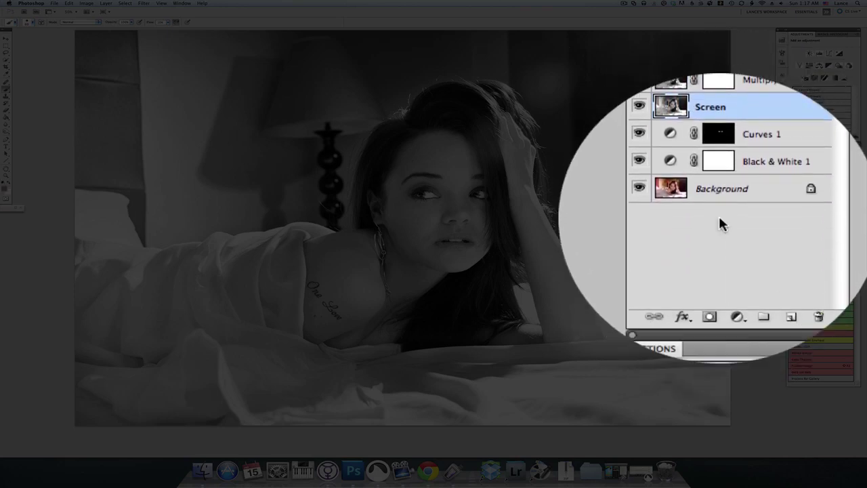
click(710, 252)
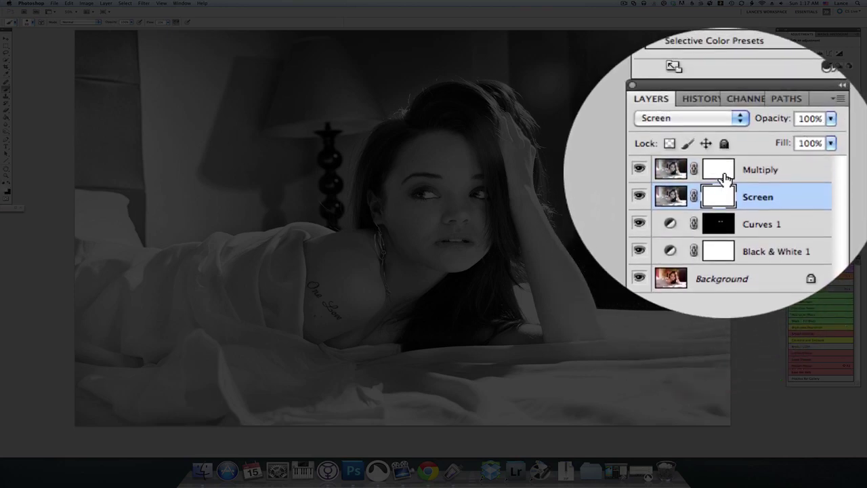
- Paint black with a smaller brush on the Multiply layer's mask around the face and raised arm
click(723, 163)
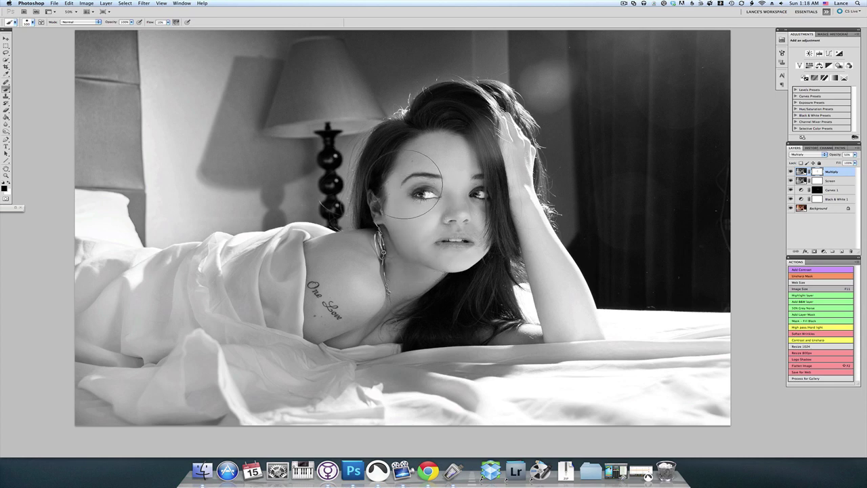
key(bracketleft)
key(bracketleft)
key(bracketleft)
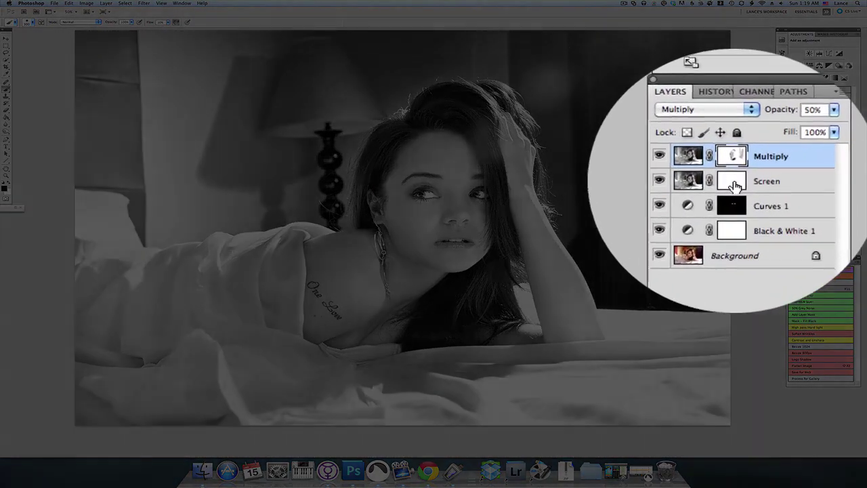
- Paint black on the Screen layer's mask over the bright bed sheets and pillow, varying the brush size to fit each area
click(763, 181)
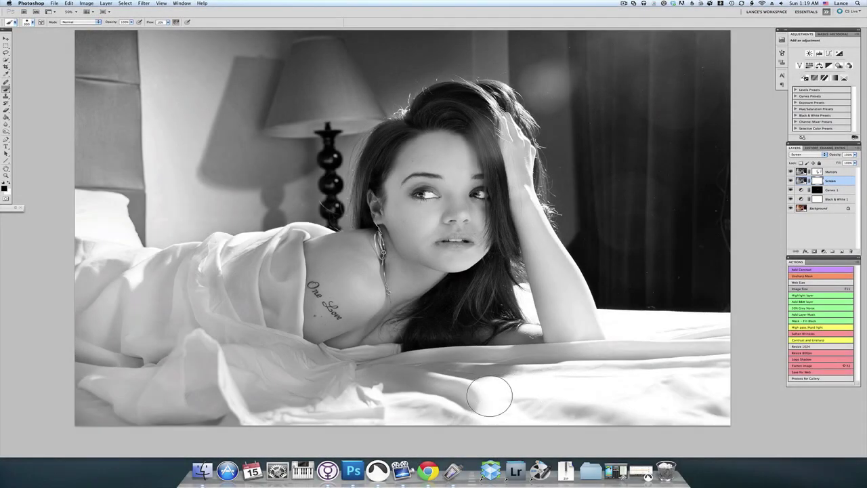
drag(490, 397, 495, 393)
key(bracketright)
key(bracketright)
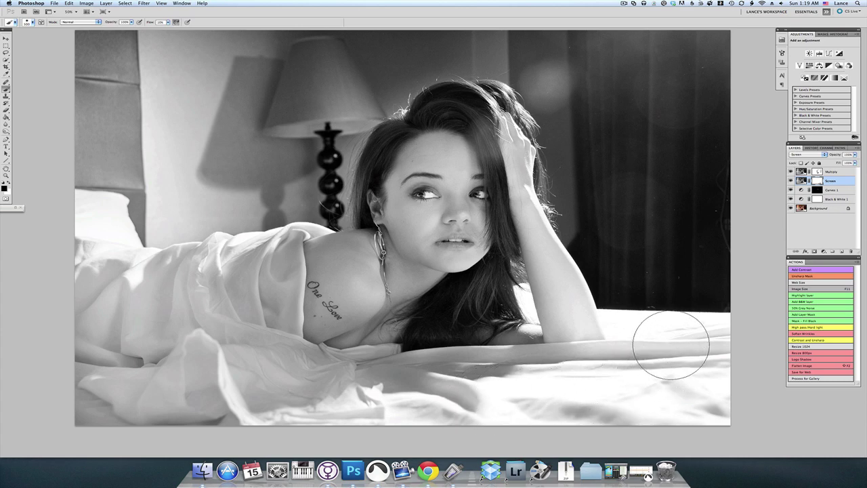
key(bracketleft)
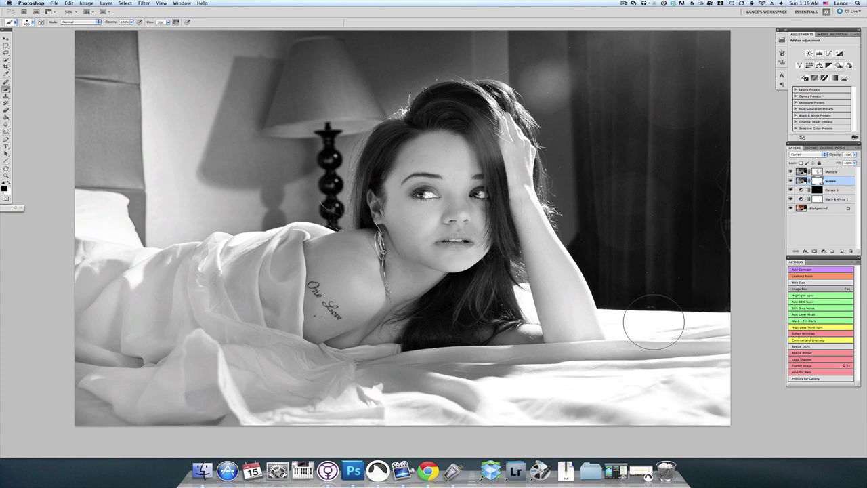
key(bracketleft)
key(bracketleft)
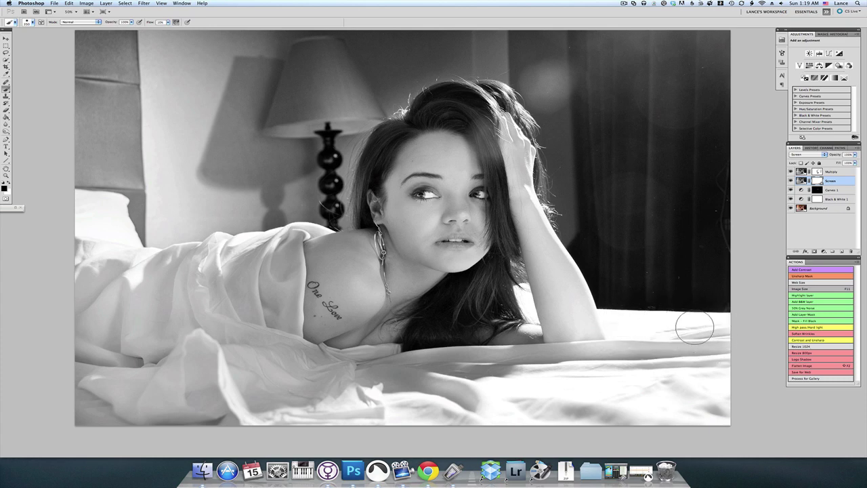
key(bracketright)
key(bracketright)
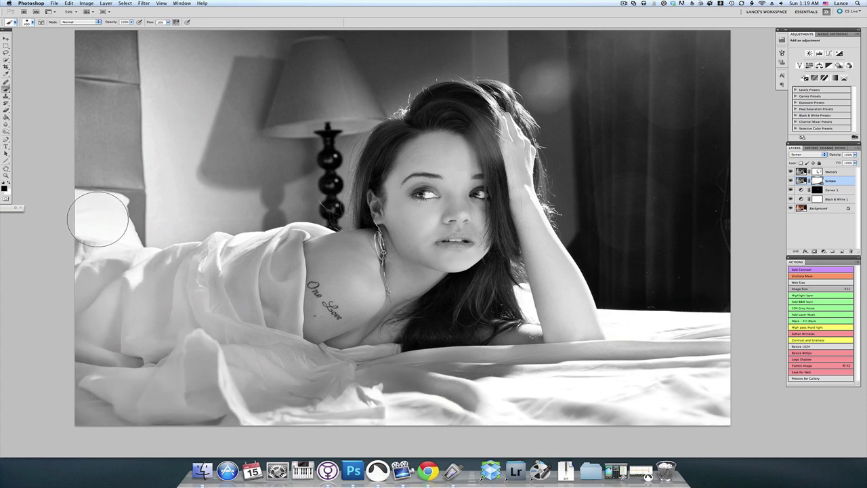
key(bracketleft)
key(bracketleft)
key(bracketleft)
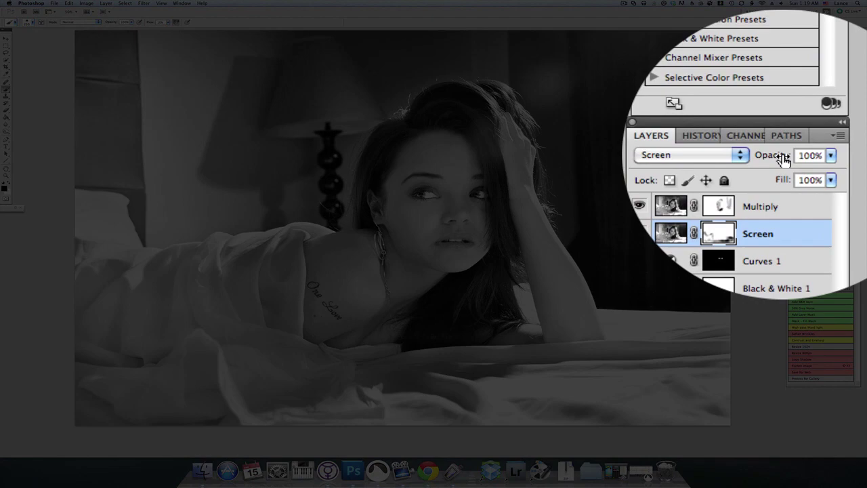
- Lower the Screen layer's opacity slightly and compare the photo with the Multiply layer hidden and shown
drag(783, 159, 761, 158)
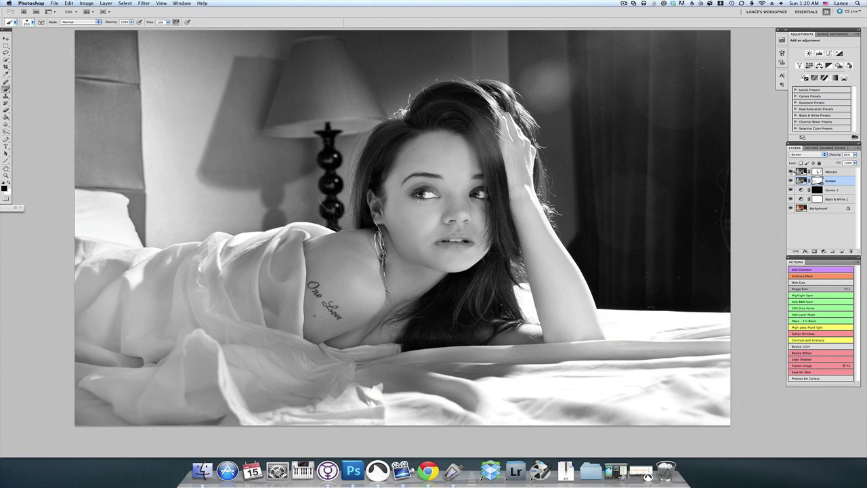
click(790, 171)
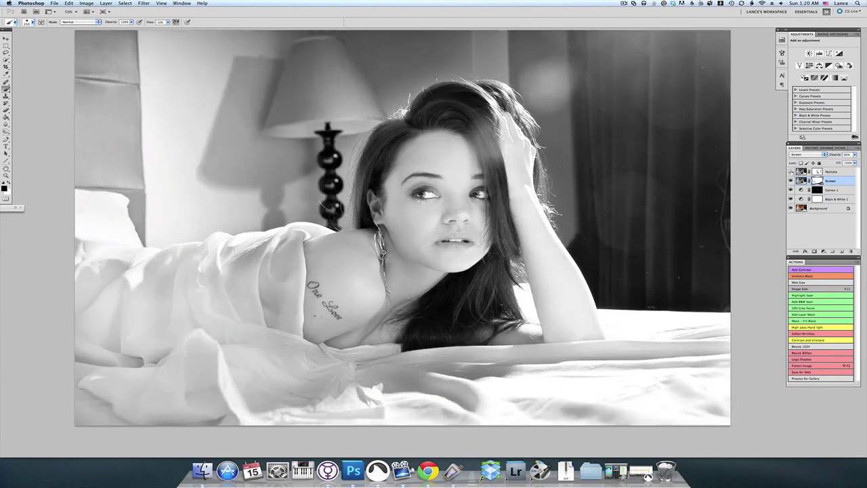
click(790, 172)
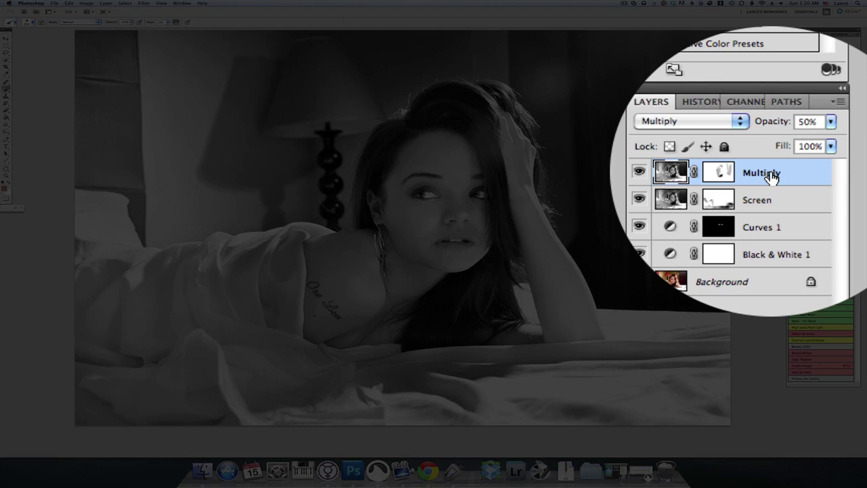
- Stamp all visible layers into a new top layer named Overlay and add a white layer mask to it
key(super+alt+shift+e)
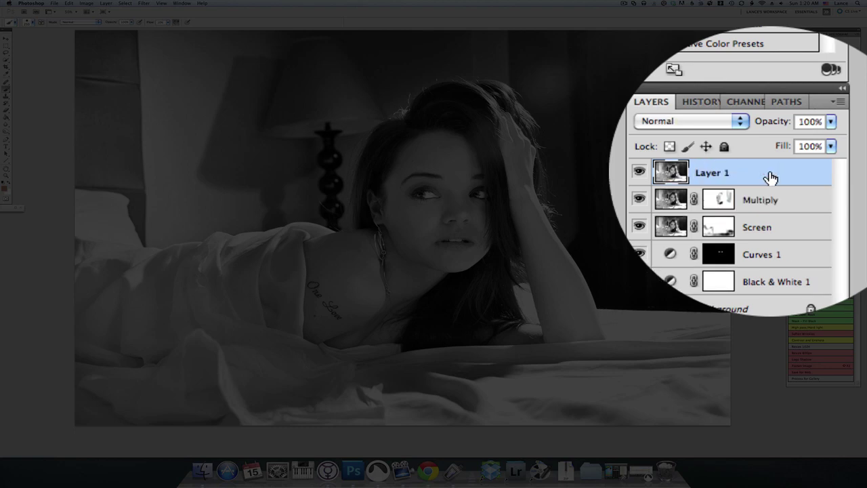
double_click(722, 174)
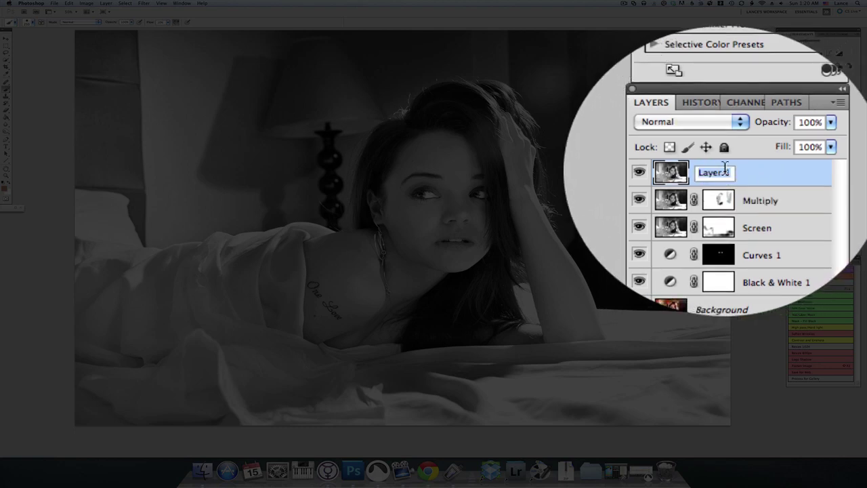
text(Overlay)
key(Return)
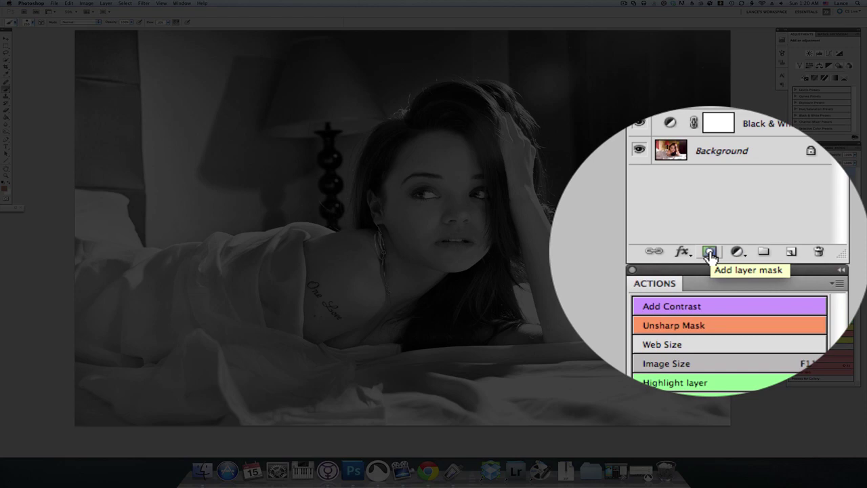
click(709, 253)
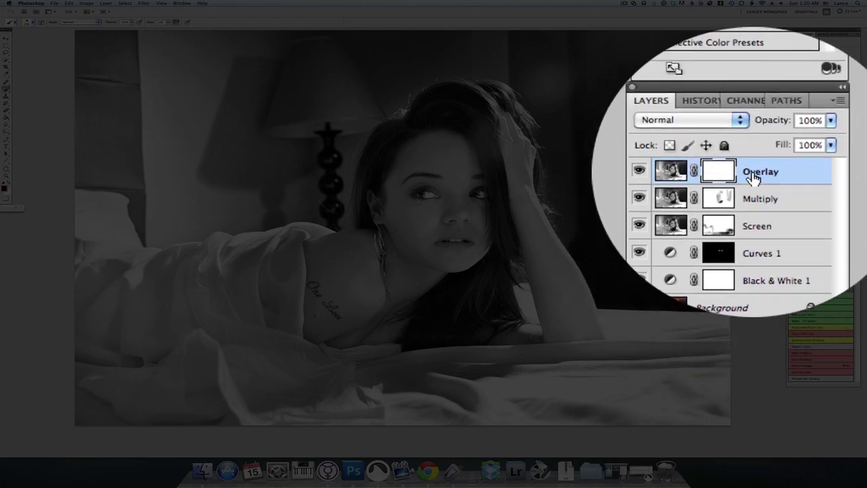
- Set the Overlay layer's blend mode to Overlay and its opacity to 60%
click(731, 153)
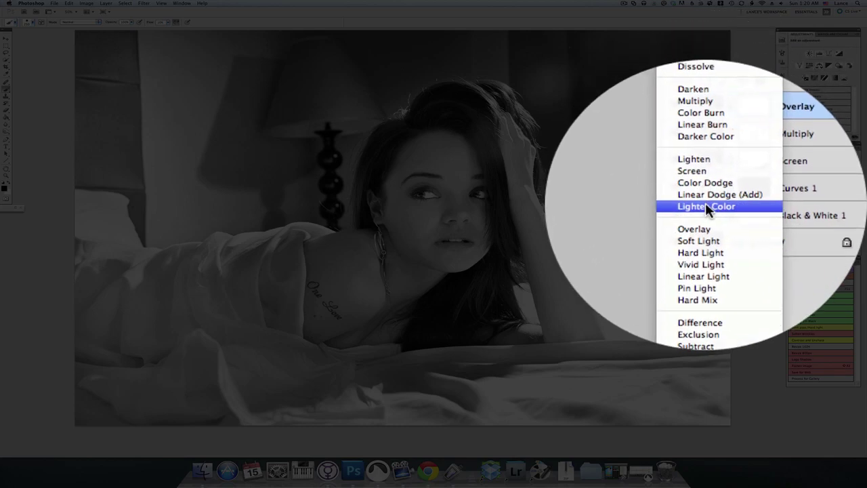
click(705, 214)
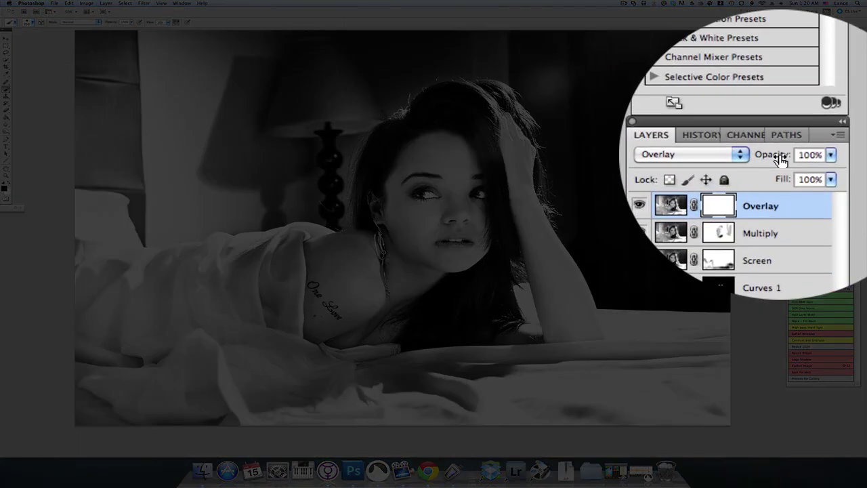
drag(780, 158, 798, 155)
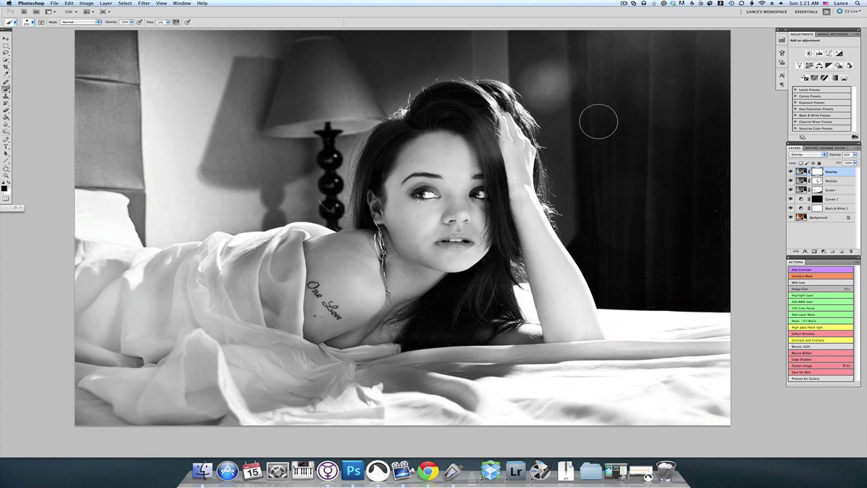
- Paint black on the Overlay layer's mask over the overly dark areas, comparing the photo with that layer hidden and shown
key(])
key(])
key(])
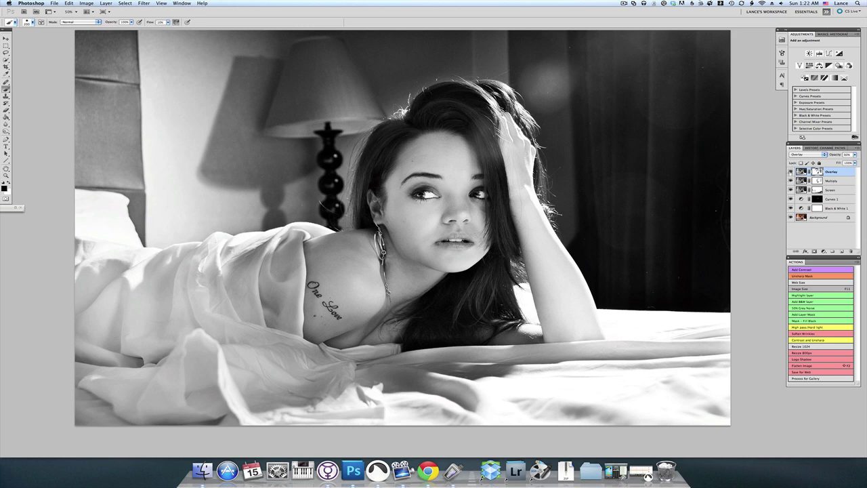
click(789, 172)
click(790, 172)
click(790, 172)
click(789, 172)
drag(411, 193, 428, 189)
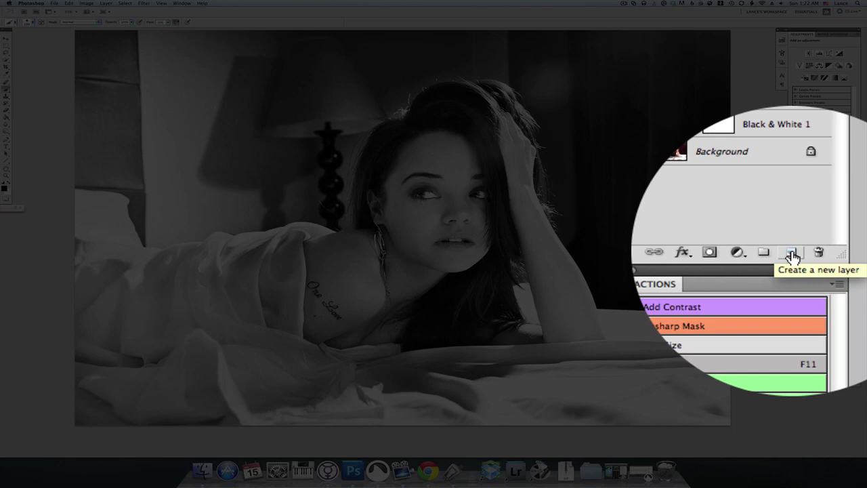
- Create a new top layer and fill it with 50% Gray in Normal mode at 100% opacity
click(793, 256)
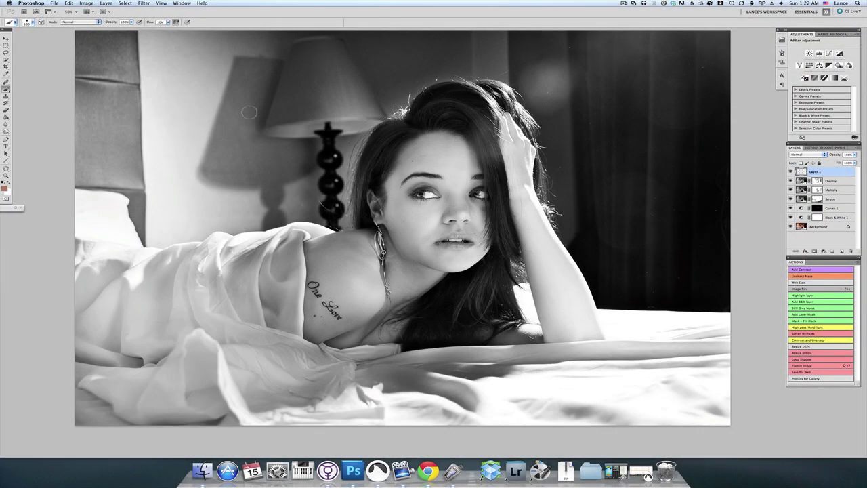
click(69, 3)
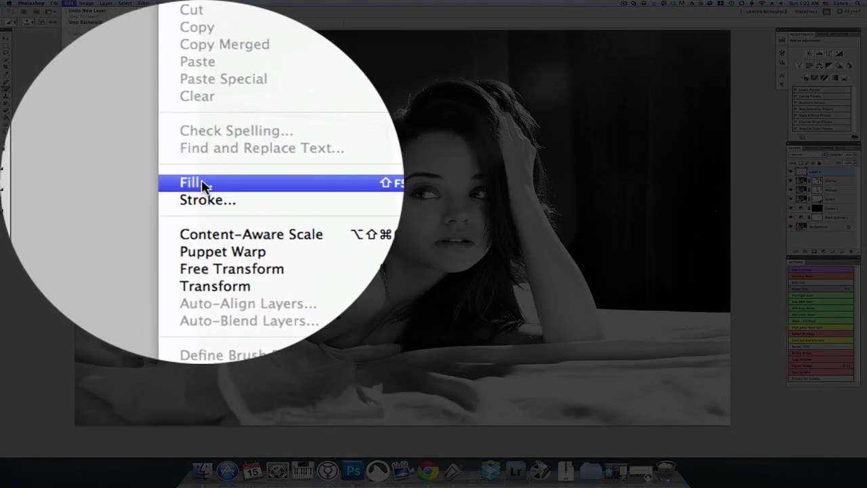
click(191, 183)
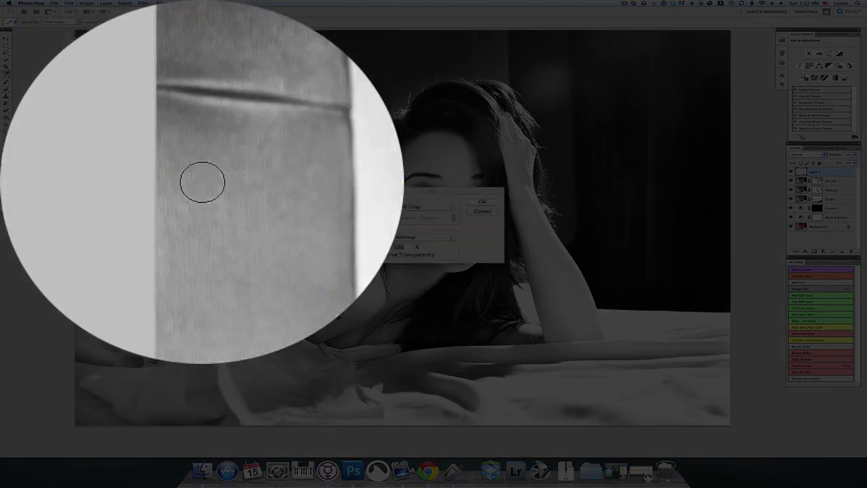
click(449, 210)
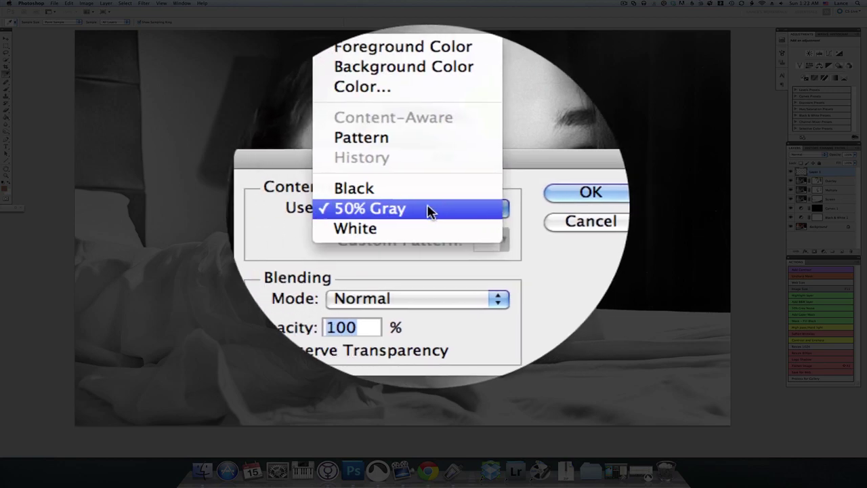
click(428, 210)
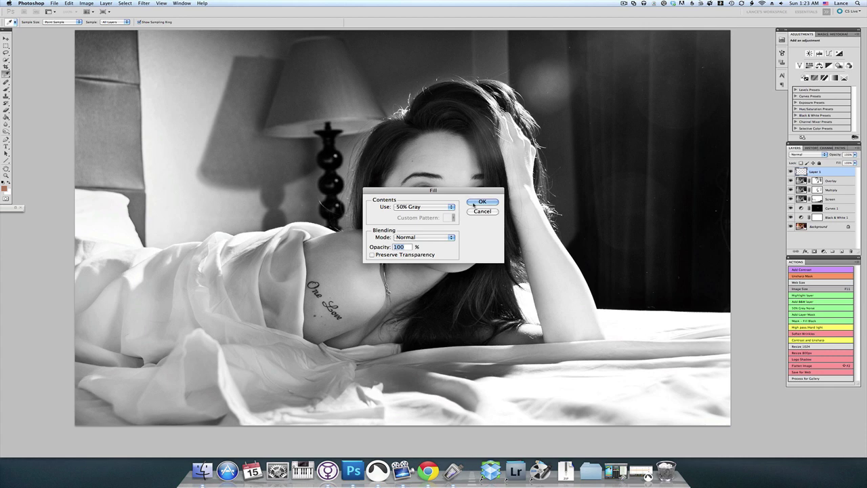
click(473, 202)
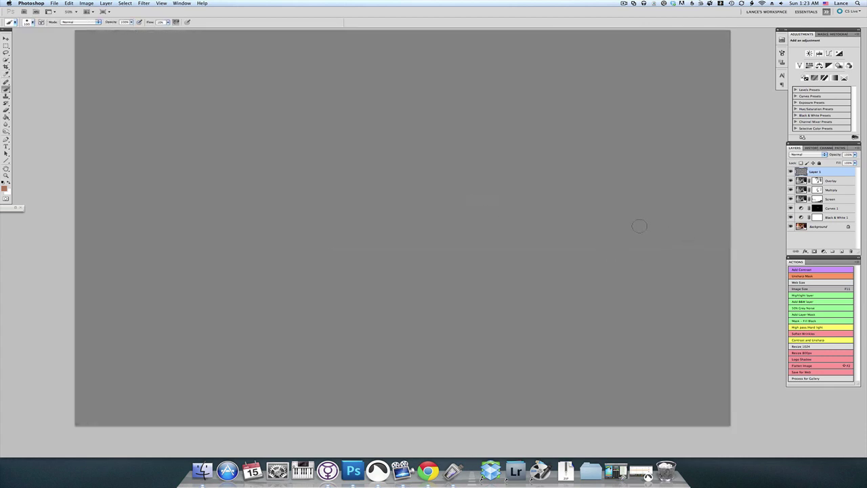
- Set the gray layer's blend mode to Overlay and compare the photo with that layer hidden and shown
click(812, 155)
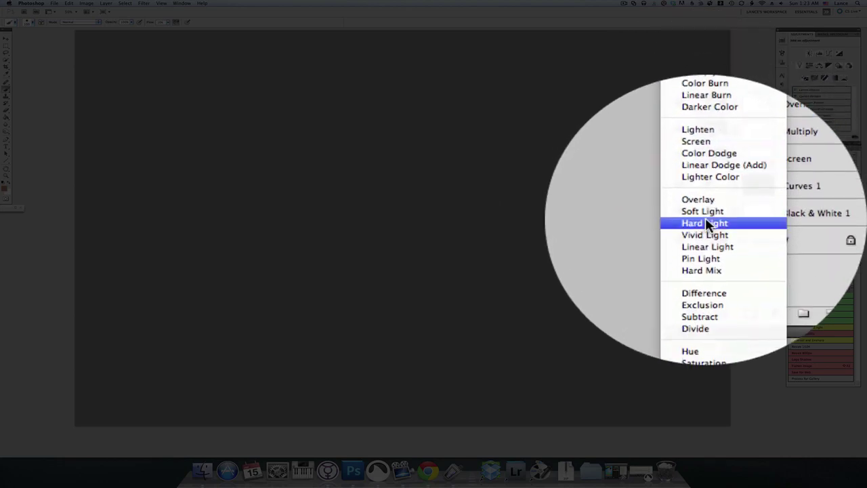
click(705, 211)
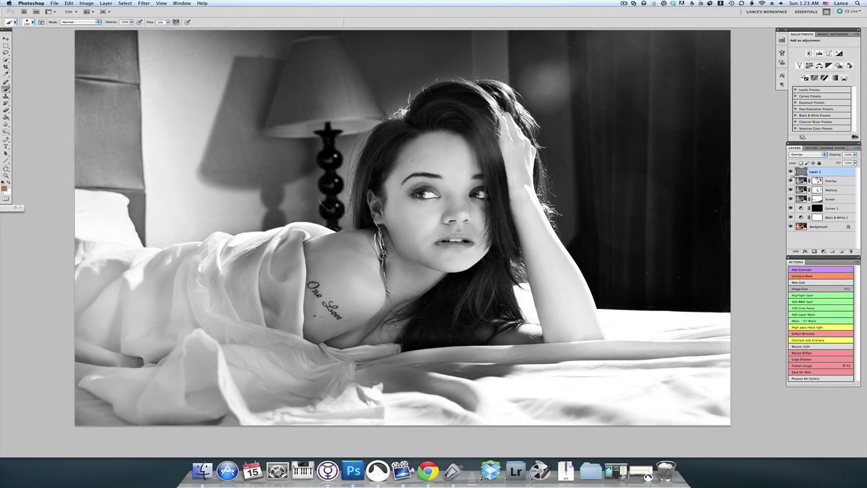
click(790, 172)
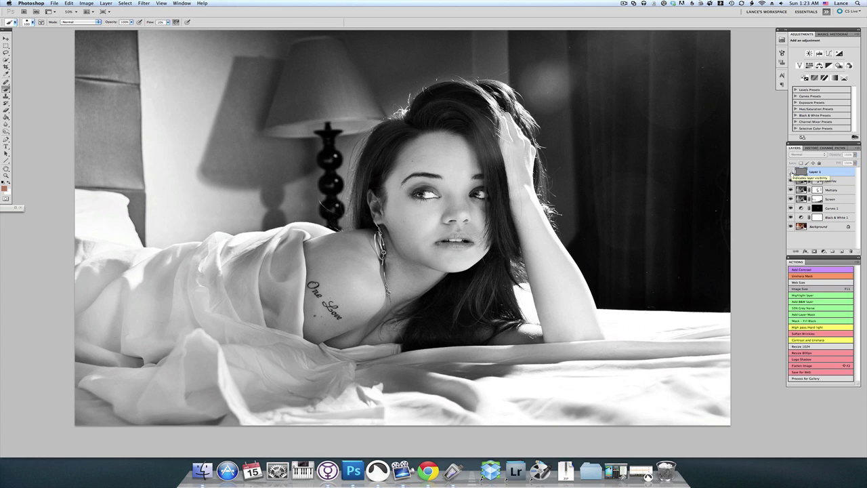
click(790, 173)
click(791, 172)
click(790, 172)
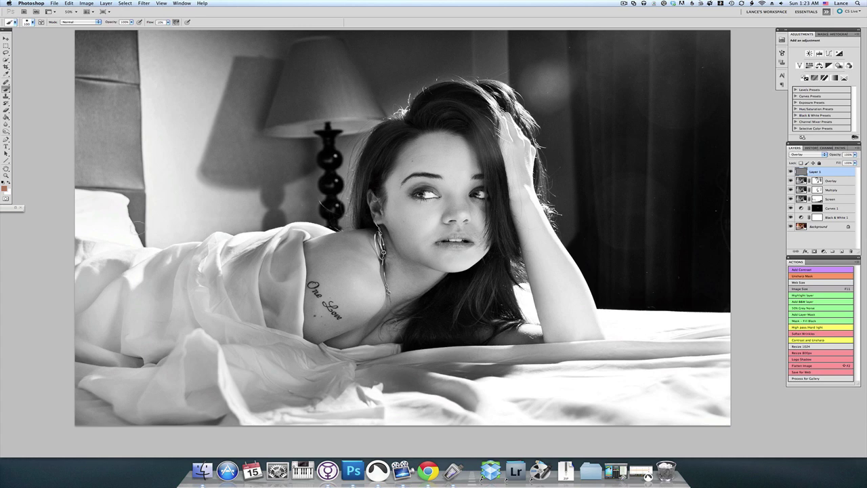
- Try darkening the photo with black brush strokes on the gray layer, compare the effect, and revert the history to the blending change
key(d)
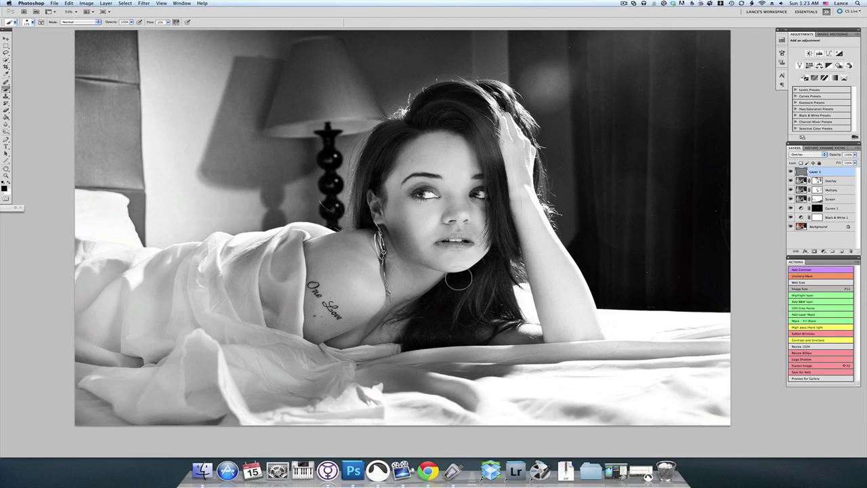
click(790, 172)
click(790, 172)
click(810, 148)
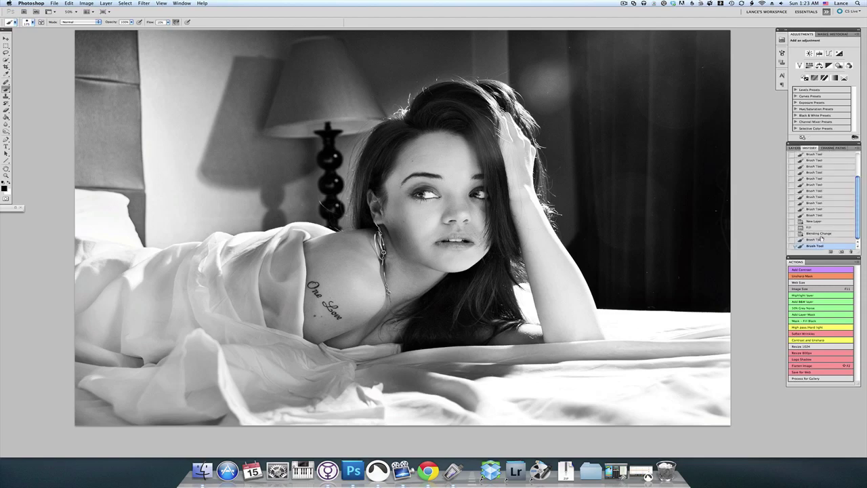
click(820, 233)
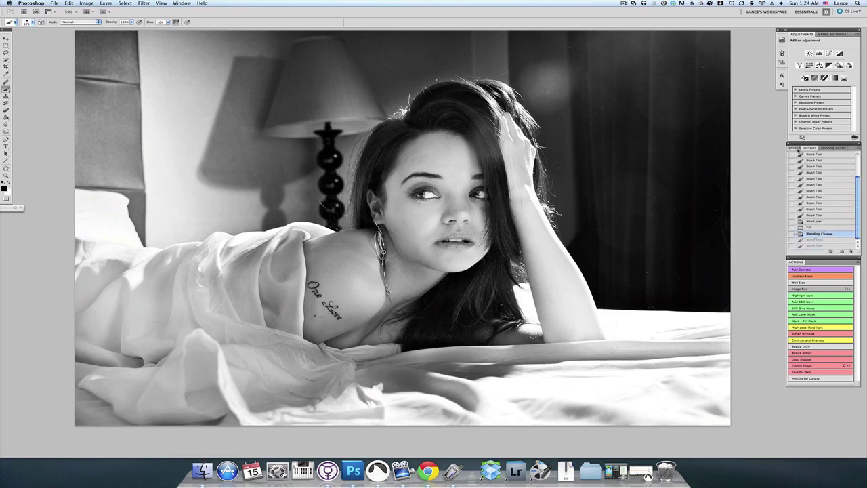
click(793, 148)
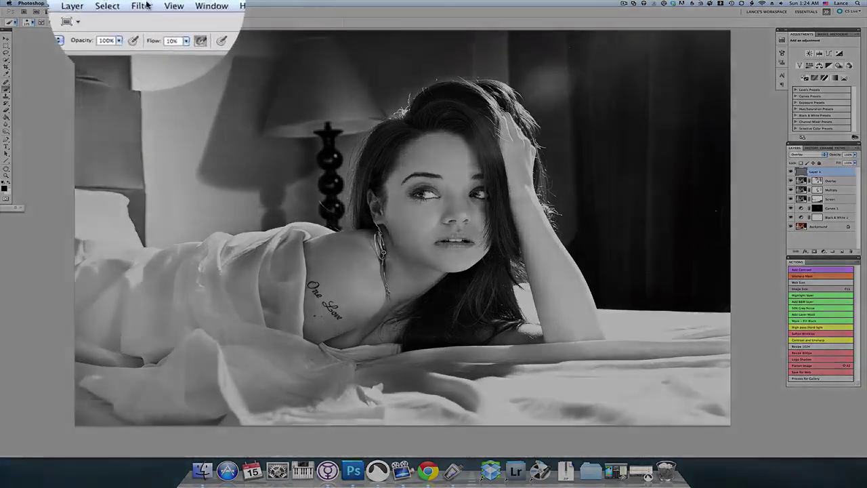
- Add uniform, monochromatic noise of 23.62% to the gray layer, trying different amounts against the photo preview
click(146, 6)
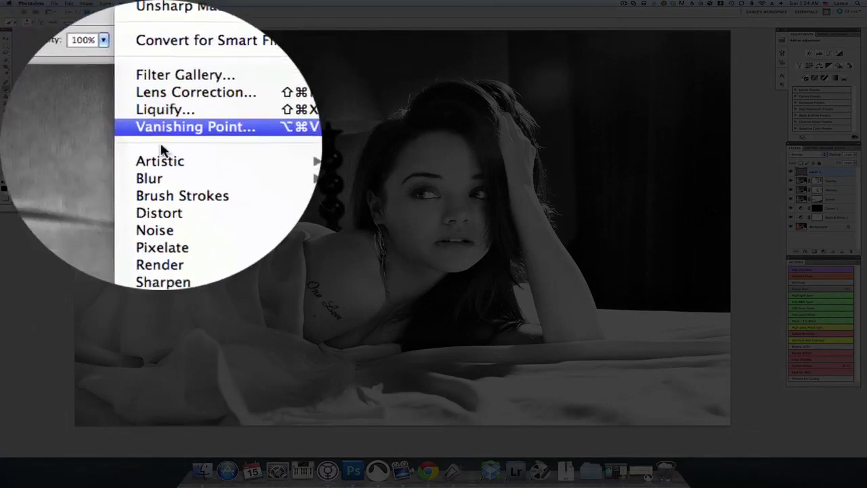
mouse_move(163, 149)
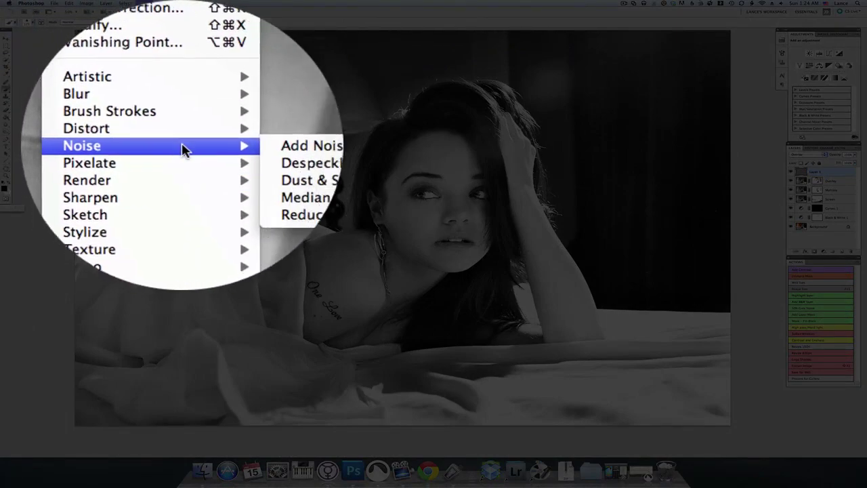
click(298, 140)
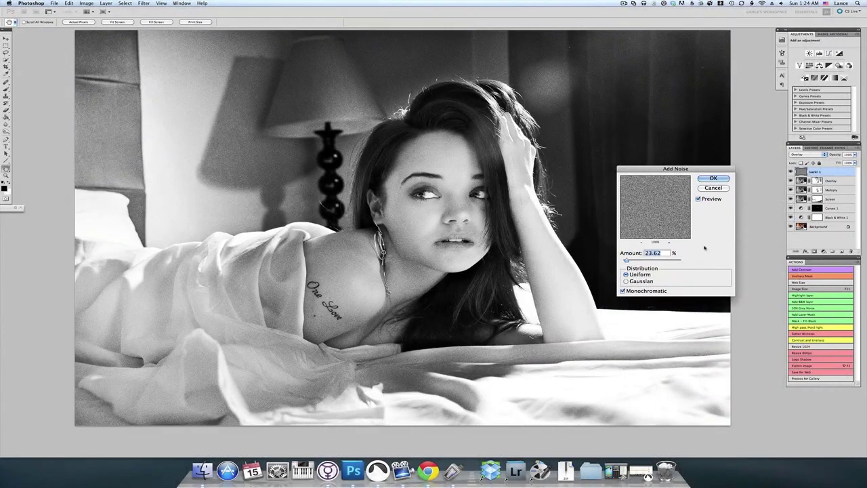
click(713, 179)
drag(625, 260, 627, 261)
drag(626, 260, 626, 260)
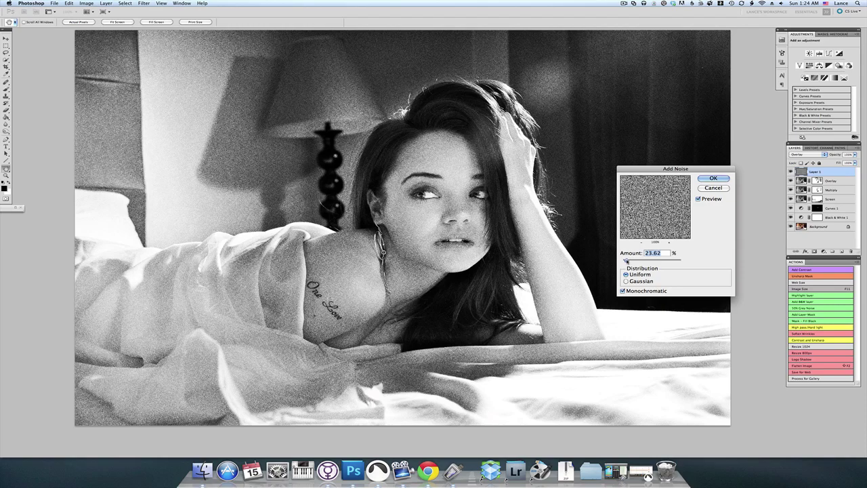
click(721, 180)
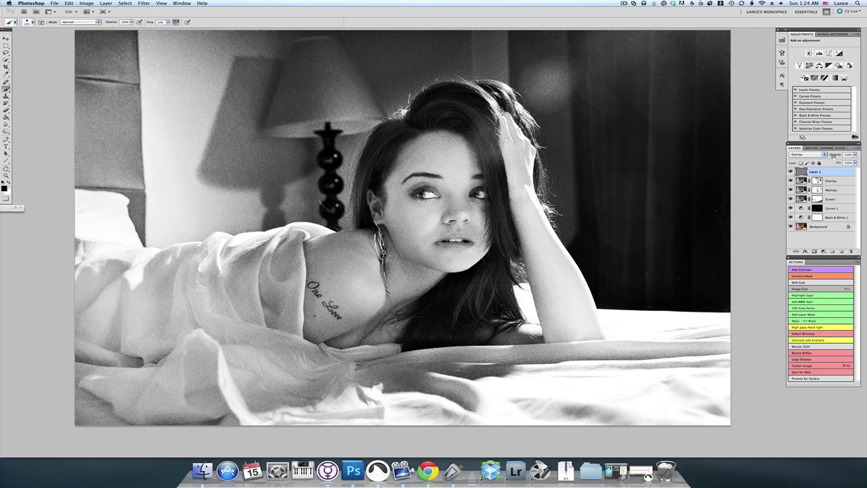
- Try a reduced opacity of about 87% on the noise layer and restore it to 100%
drag(840, 154, 836, 154)
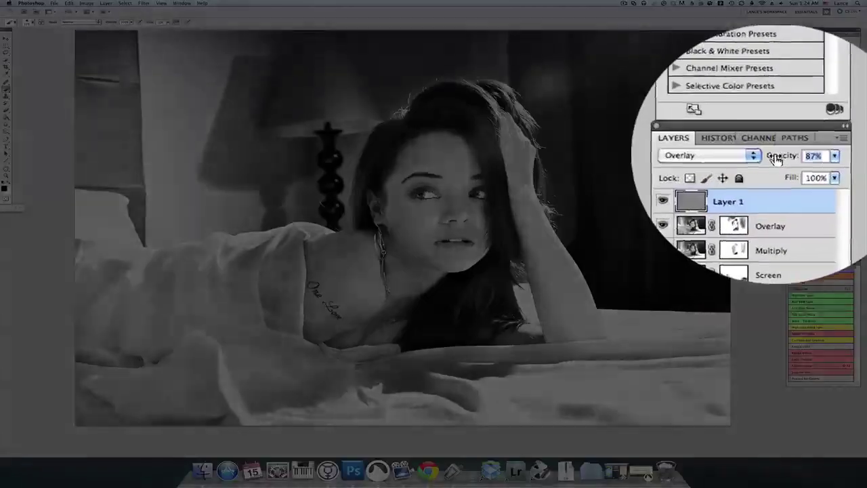
drag(776, 157, 795, 158)
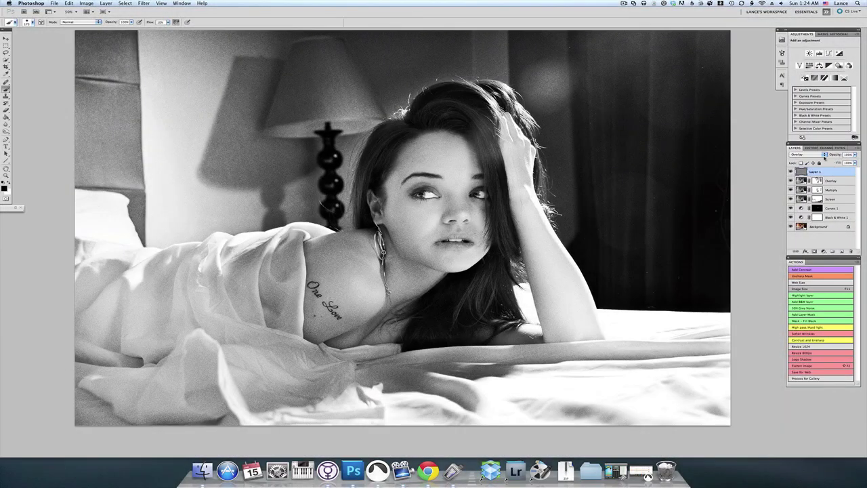
- Compare the noise layer in Soft Light and Overlay blend modes, and set it to Soft Light
click(825, 155)
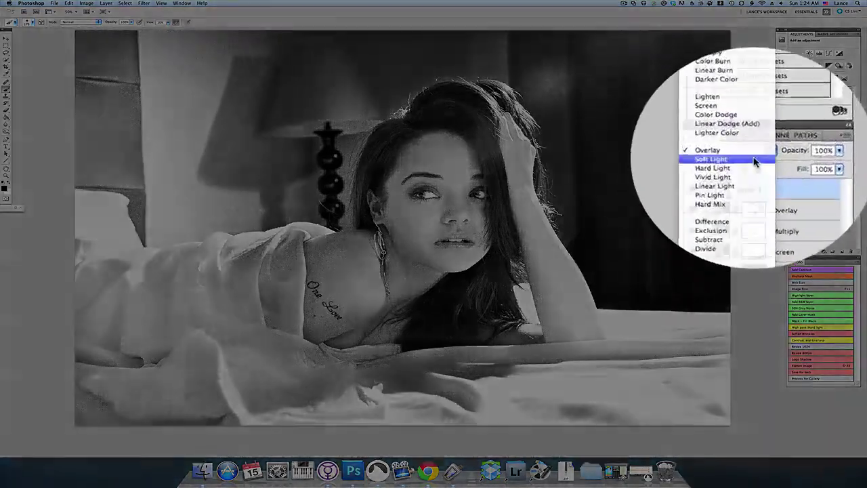
click(815, 160)
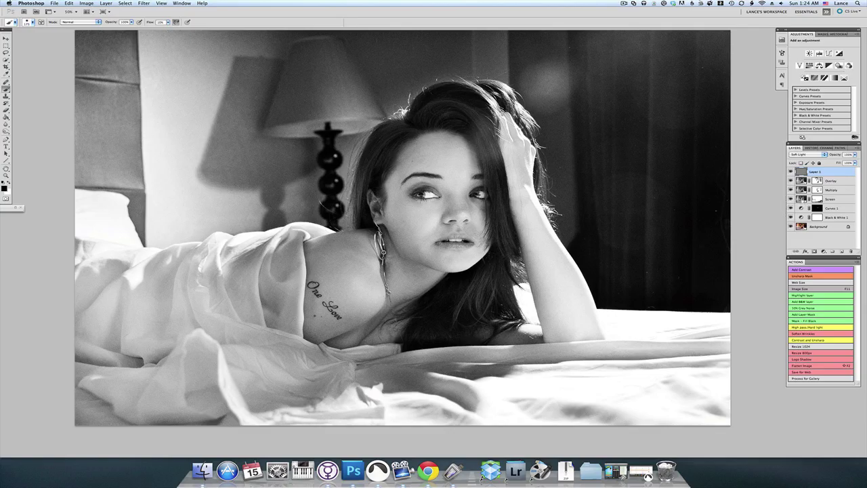
click(818, 156)
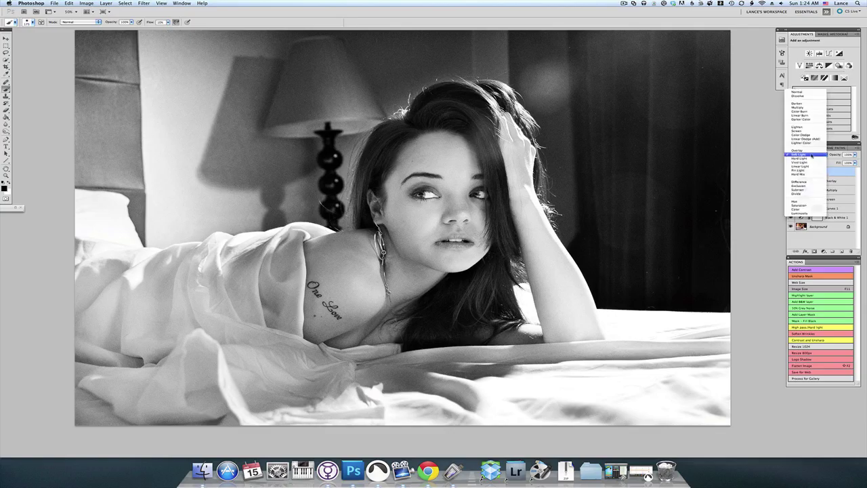
click(807, 151)
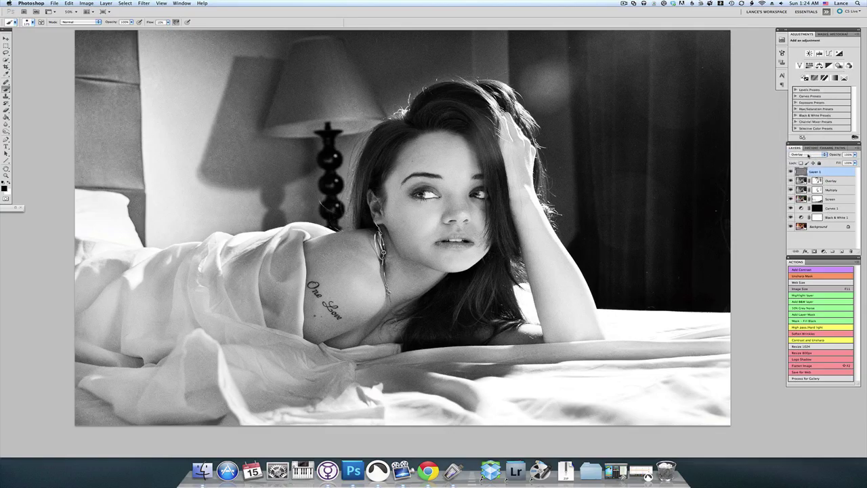
click(808, 156)
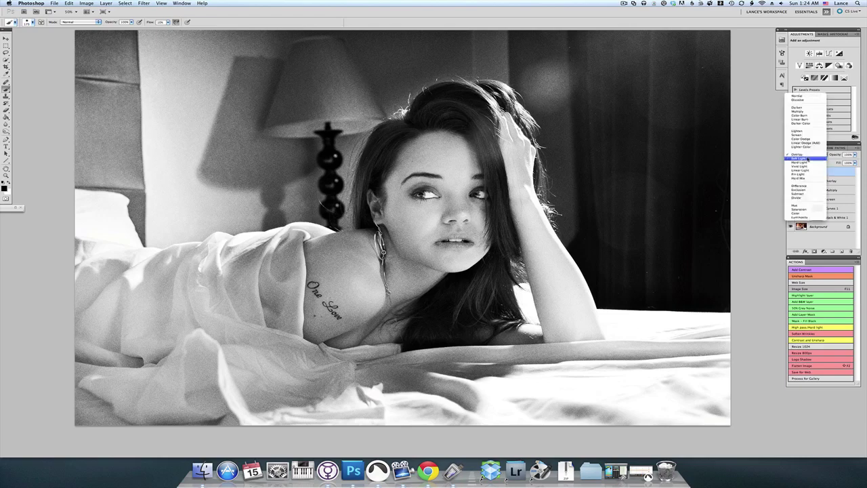
click(807, 159)
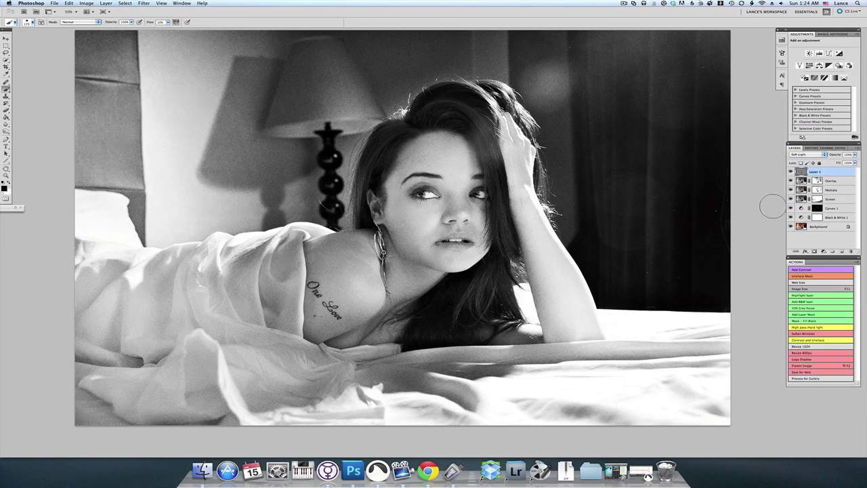